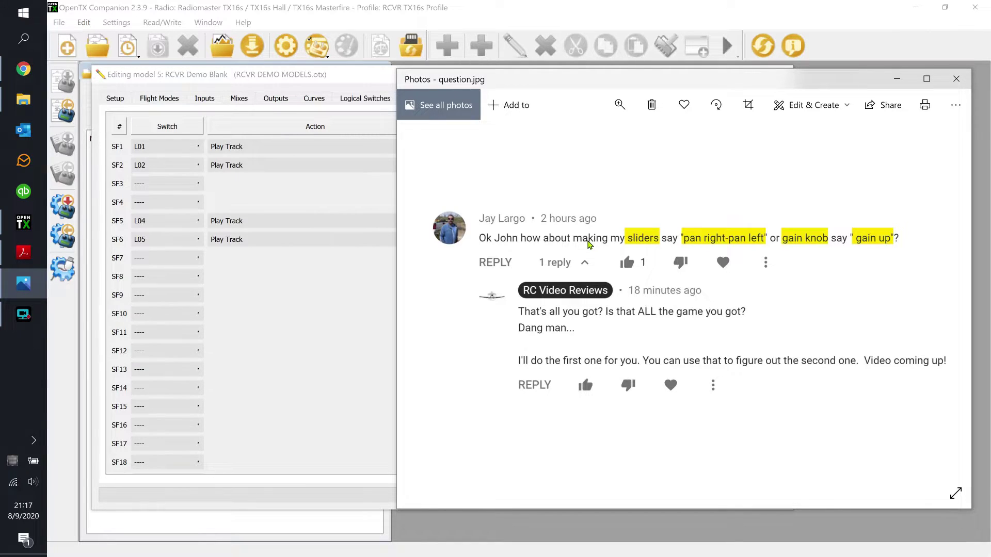
Step: Bring the model editor forward and view logical switches L01/L02 on RS and L04/L05 on S2
{"action": "left_click", "coordinate": [375, 78]}
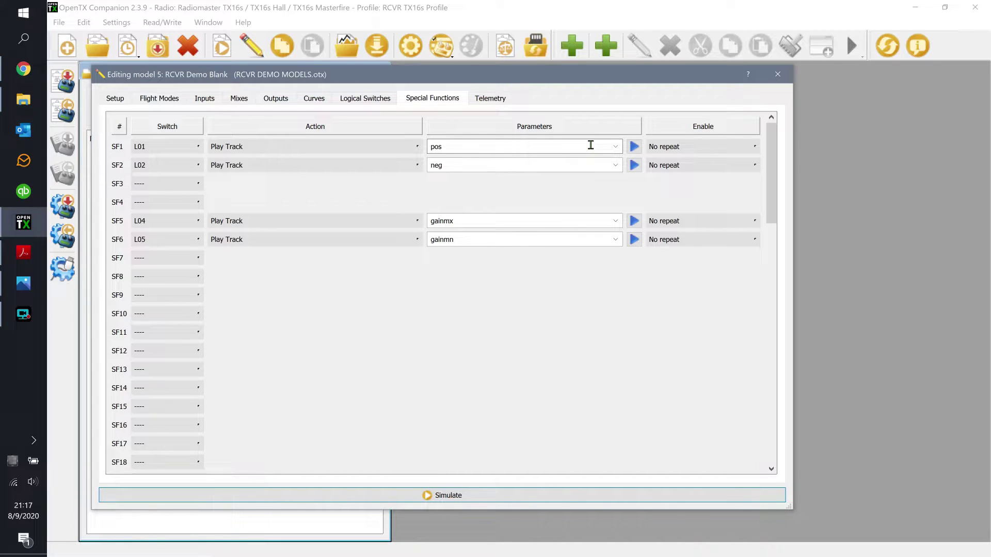
{"action": "left_click", "coordinate": [364, 99]}
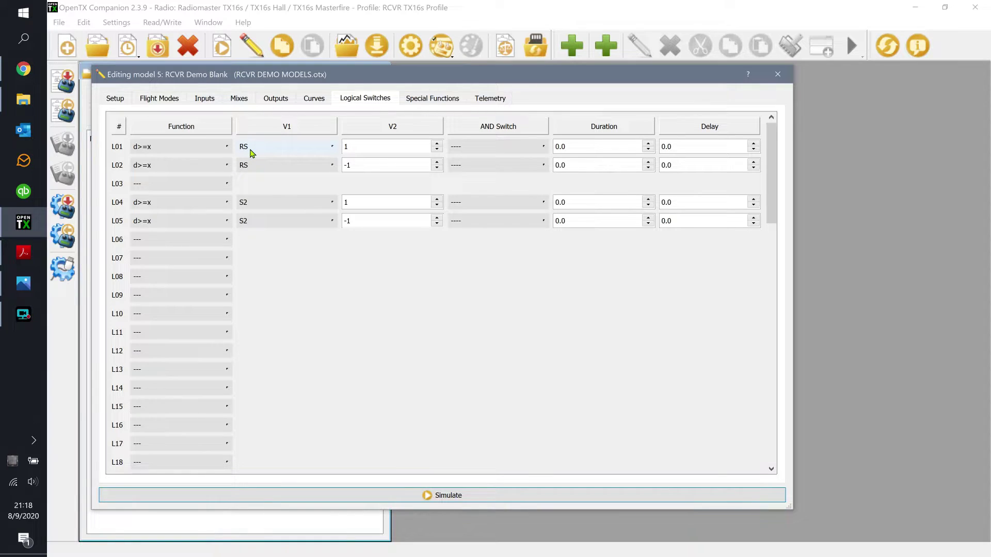
Step: Check L01's threshold, then preview the pos and neg tracks of SF1 and SF2
{"action": "left_click", "coordinate": [356, 145]}
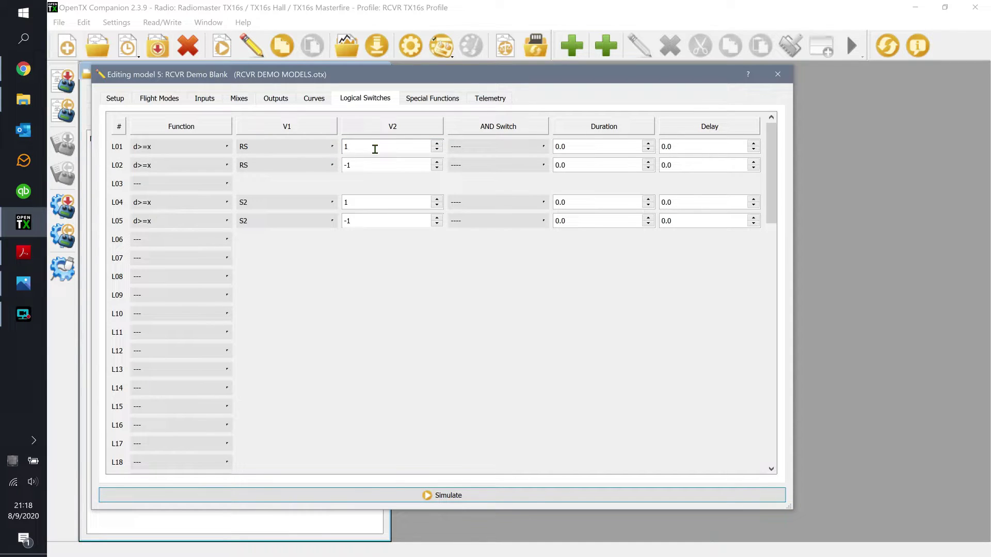
{"action": "left_click", "coordinate": [418, 105]}
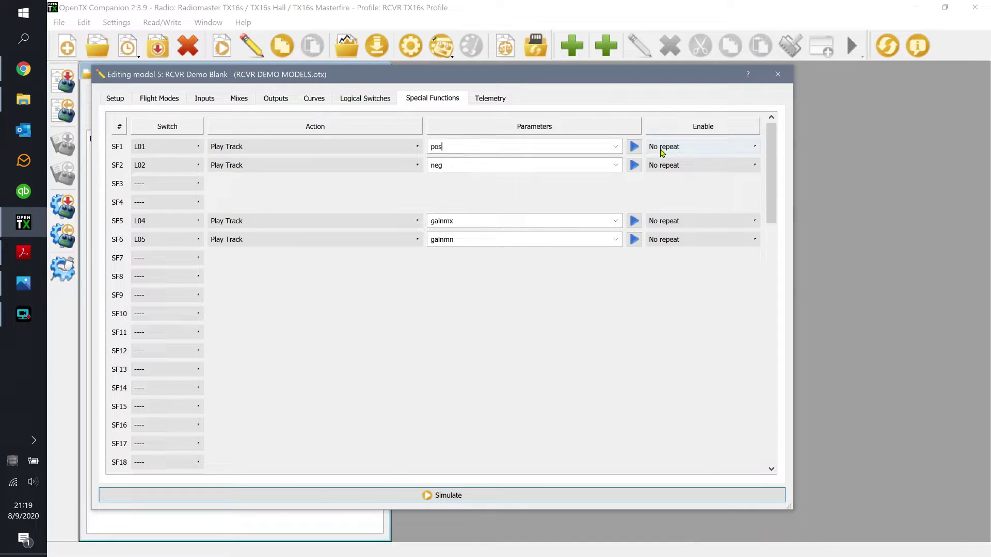
{"action": "left_click", "coordinate": [637, 149]}
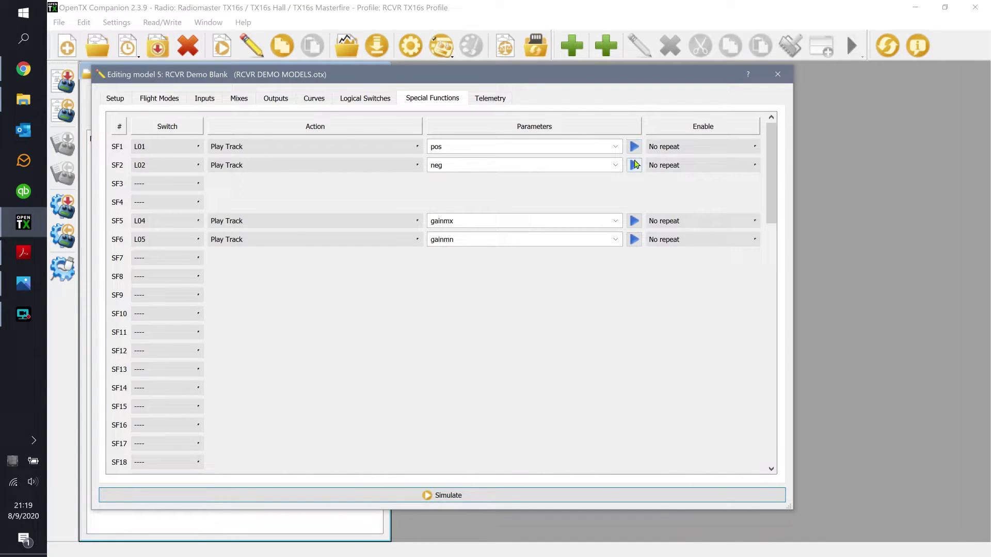
{"action": "left_click", "coordinate": [634, 165]}
Step: Recheck L01's threshold in Logical Switches and return to select SF1's pos track name
{"action": "left_click", "coordinate": [365, 101]}
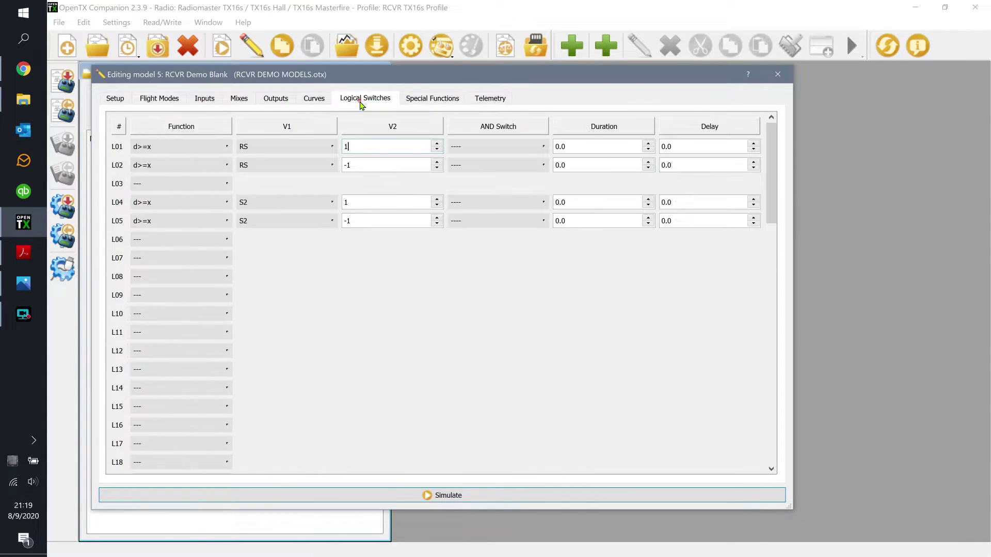
{"action": "left_click", "coordinate": [373, 151]}
{"action": "left_click", "coordinate": [416, 98]}
{"action": "double_click", "coordinate": [435, 147]}
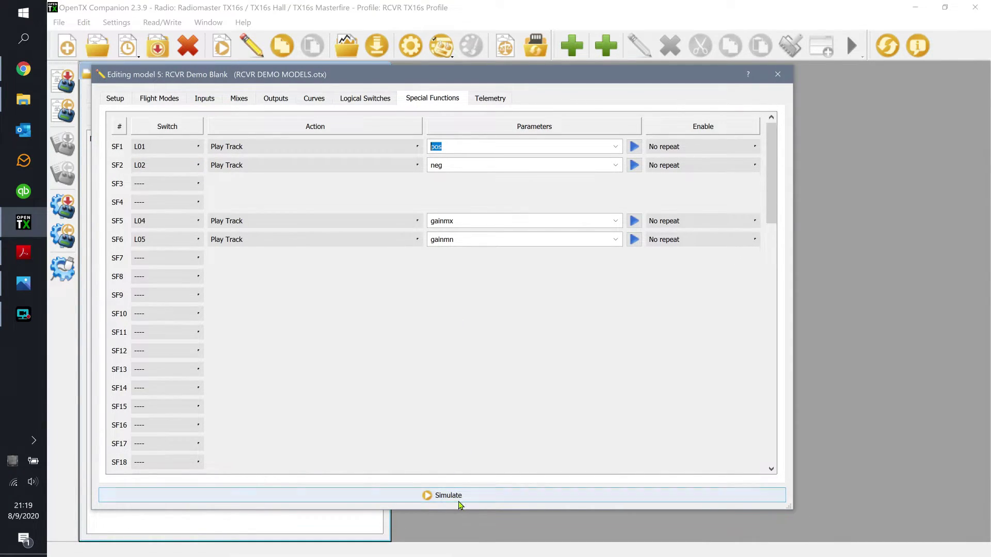
Step: Launch the Radio Simulator with Radio Outputs moved off to the right
{"action": "left_click", "coordinate": [460, 503]}
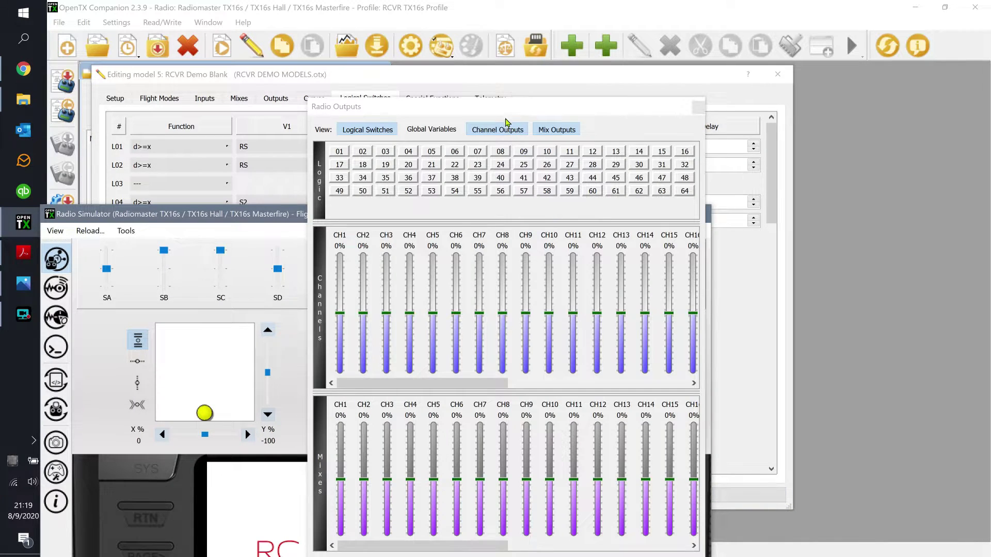
{"action": "left_click_drag", "start_coordinate": [499, 109], "coordinate": [896, 223]}
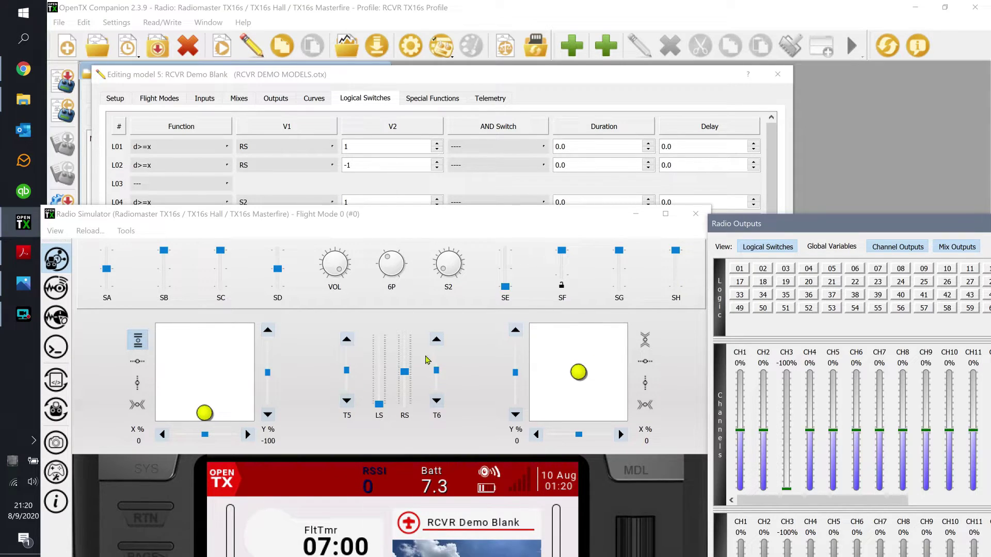
{"action": "left_click", "coordinate": [405, 372]}
Step: Raise the RS slider in steps up to its top position
{"action": "left_click_drag", "start_coordinate": [405, 371], "coordinate": [400, 408]}
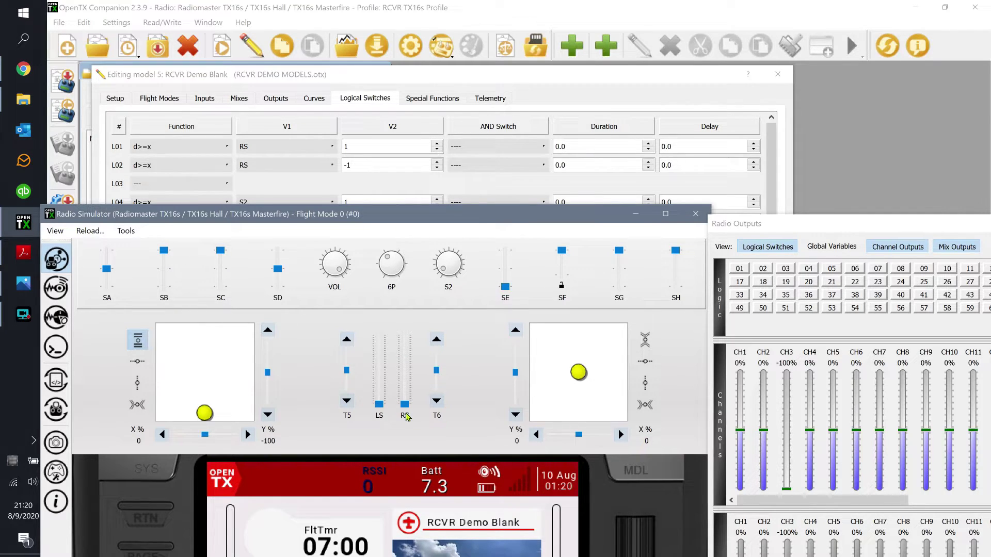
{"action": "mouse_move", "coordinate": [409, 402]}
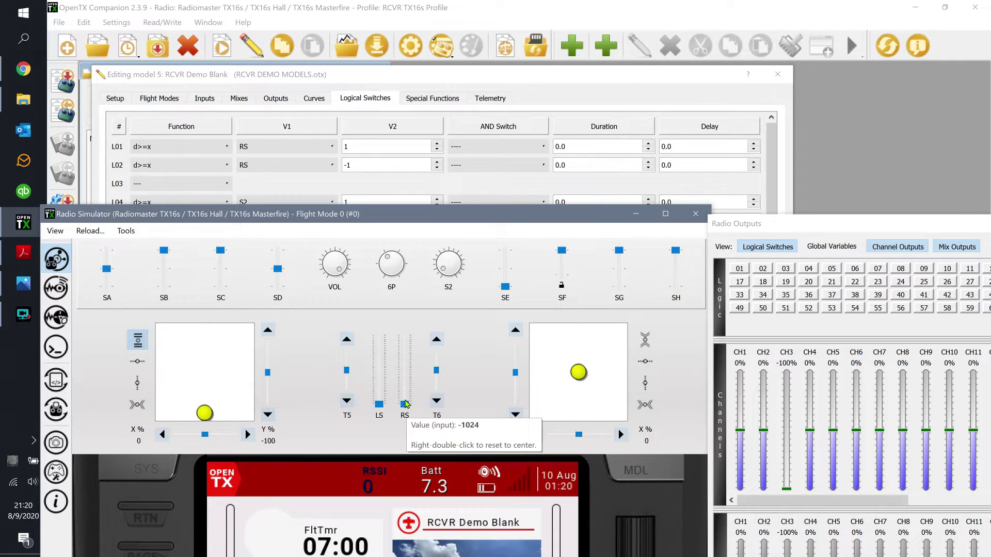
{"action": "left_click_drag", "start_coordinate": [405, 403], "coordinate": [405, 379]}
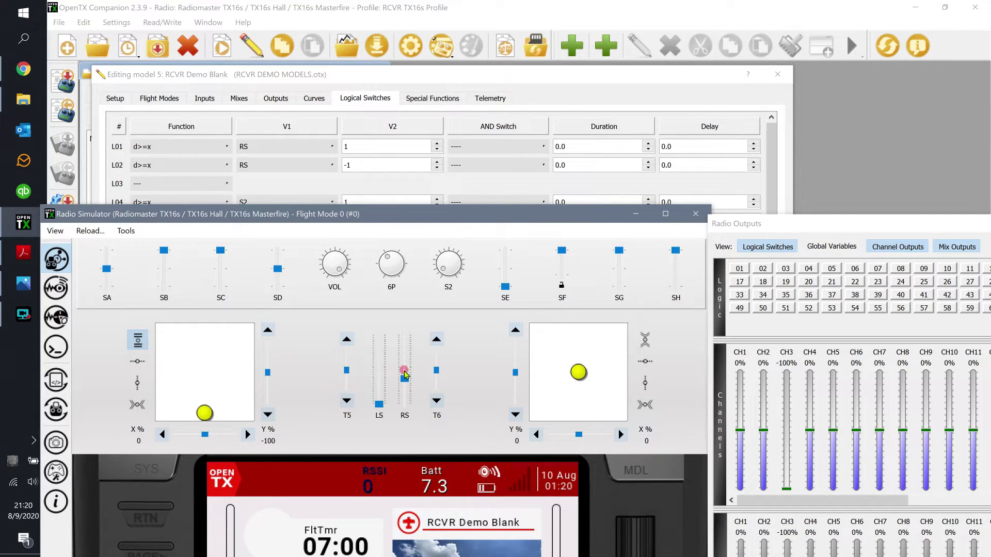
{"action": "left_click", "coordinate": [404, 356]}
{"action": "left_click", "coordinate": [405, 353]}
{"action": "left_click", "coordinate": [405, 348]}
Step: Lower the RS slider in steps down to its bottom position
{"action": "left_click_drag", "start_coordinate": [405, 341], "coordinate": [407, 358]}
{"action": "left_click", "coordinate": [403, 380]}
{"action": "left_click", "coordinate": [403, 380]}
{"action": "left_click", "coordinate": [403, 383]}
{"action": "left_click_drag", "start_coordinate": [405, 361], "coordinate": [408, 404]}
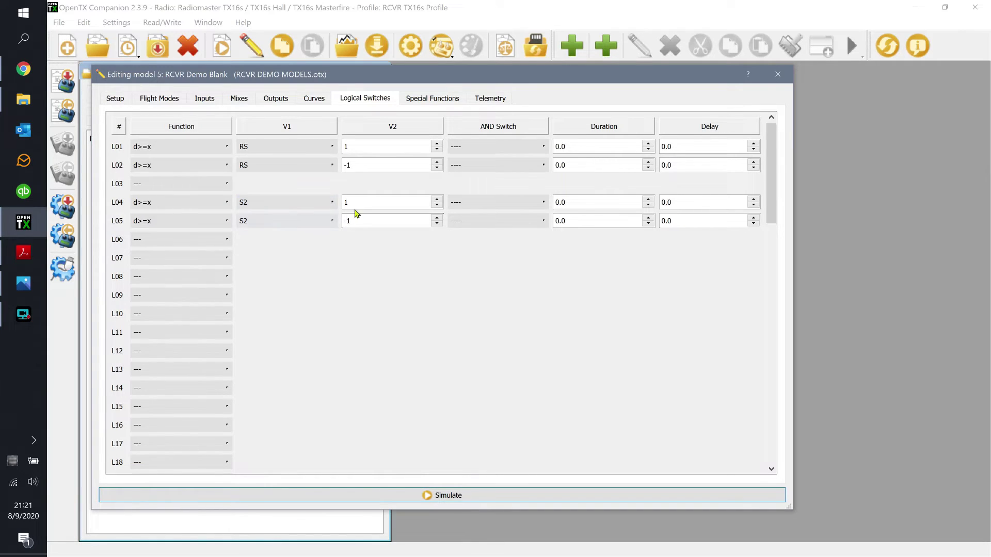
Step: Glance at Special Functions, return to Logical Switches and relaunch the Radio Simulator
{"action": "left_click", "coordinate": [436, 102]}
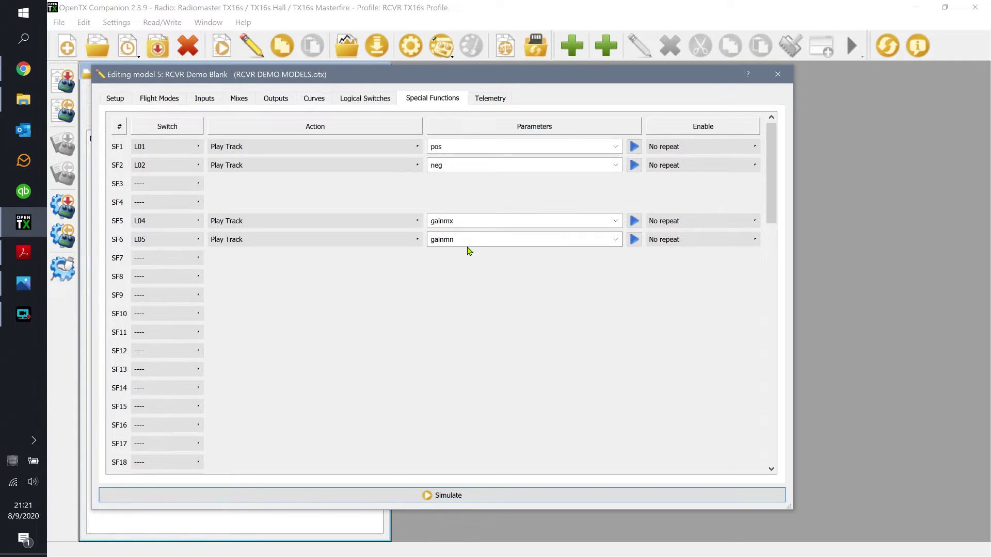
{"action": "left_click", "coordinate": [359, 95]}
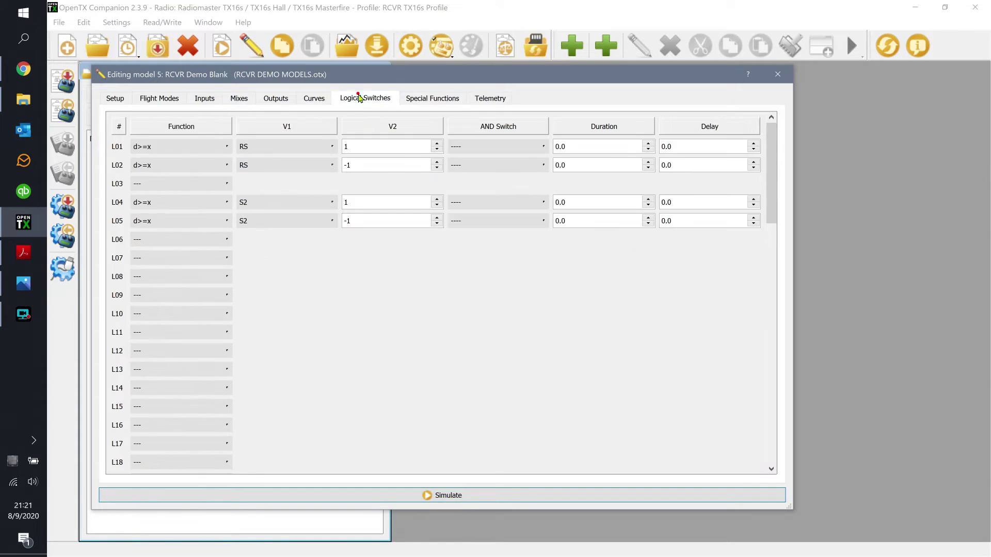
{"action": "left_click", "coordinate": [328, 496]}
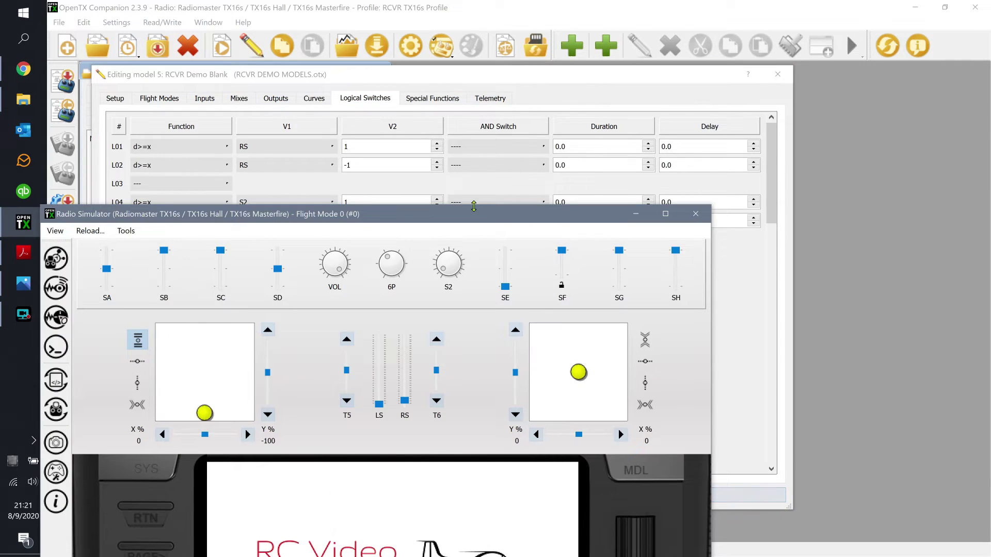
Step: Arrange the Radio Simulator and move the Radio Outputs window aside
{"action": "left_click_drag", "start_coordinate": [466, 214], "coordinate": [487, 231]}
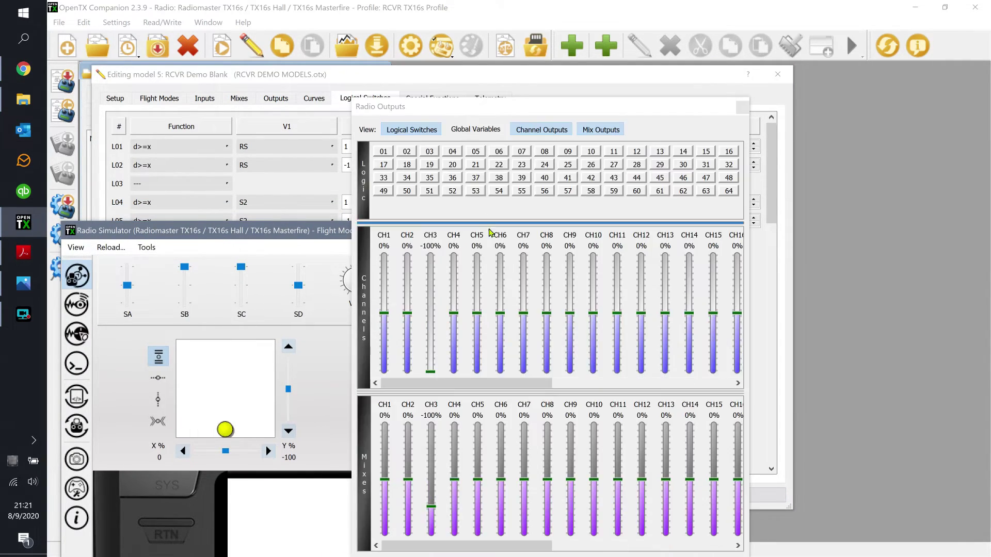
{"action": "left_click_drag", "start_coordinate": [491, 118], "coordinate": [872, 263]}
{"action": "left_click_drag", "start_coordinate": [562, 228], "coordinate": [560, 238]}
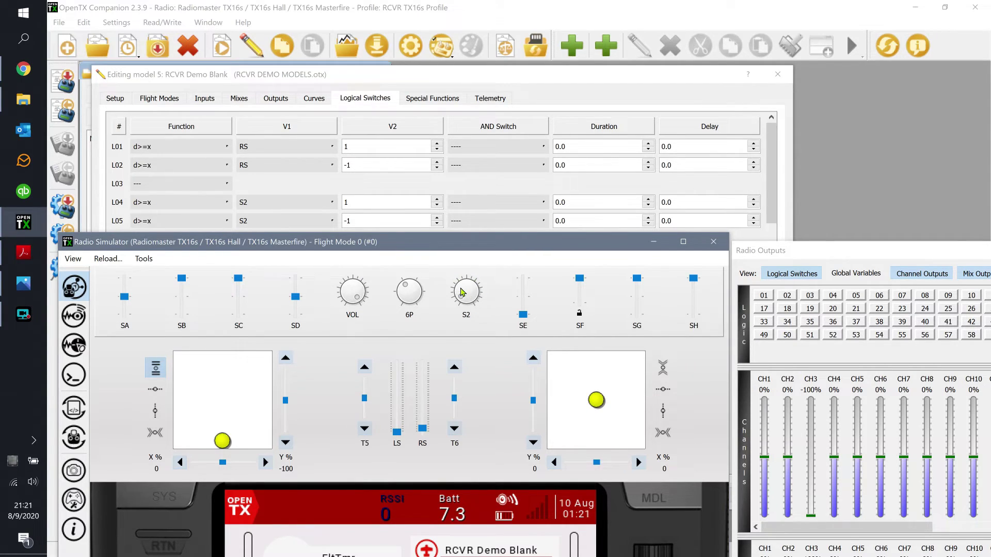
Step: Turn the S2 knob fully clockwise, then back counter-clockwise
{"action": "mouse_move", "coordinate": [459, 293]}
{"action": "left_click", "coordinate": [457, 294]}
{"action": "left_click_drag", "start_coordinate": [457, 294], "coordinate": [480, 316]}
{"action": "mouse_move", "coordinate": [479, 293]}
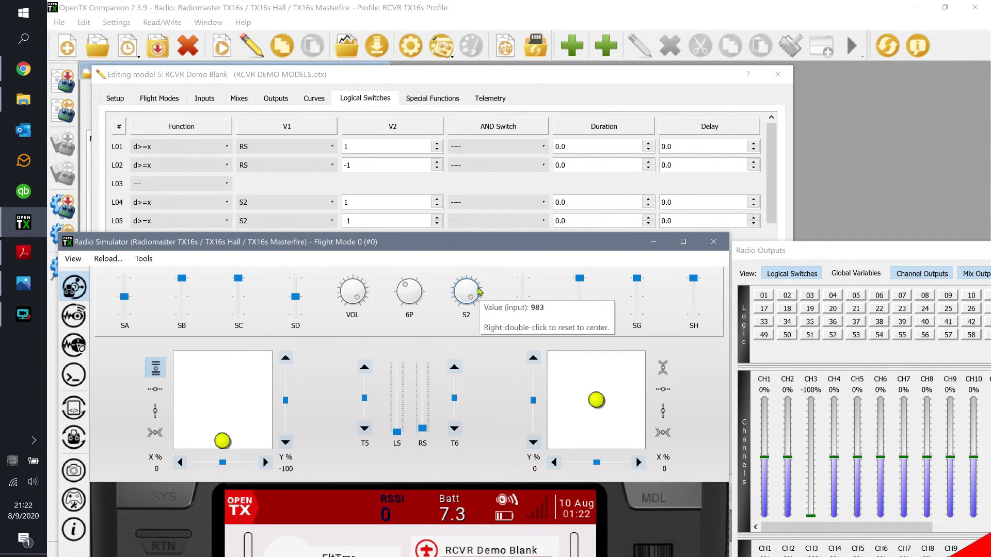
{"action": "left_click", "coordinate": [470, 288]}
{"action": "left_click_drag", "start_coordinate": [468, 288], "coordinate": [465, 305]}
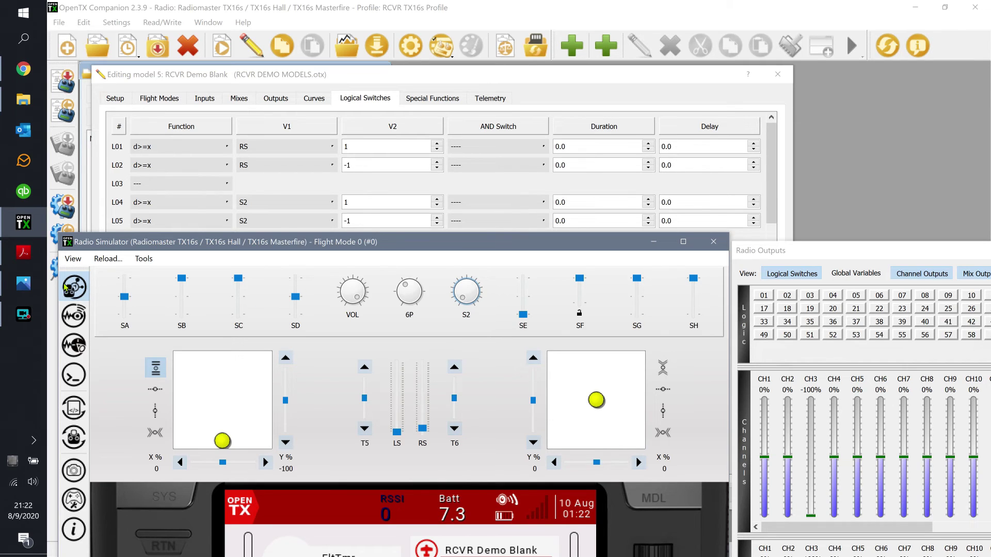
Step: Bring the question.jpg screenshot in Photos to the front and shift it toward the lower left
{"action": "left_click", "coordinate": [23, 284]}
{"action": "left_click_drag", "start_coordinate": [672, 83], "coordinate": [518, 139]}
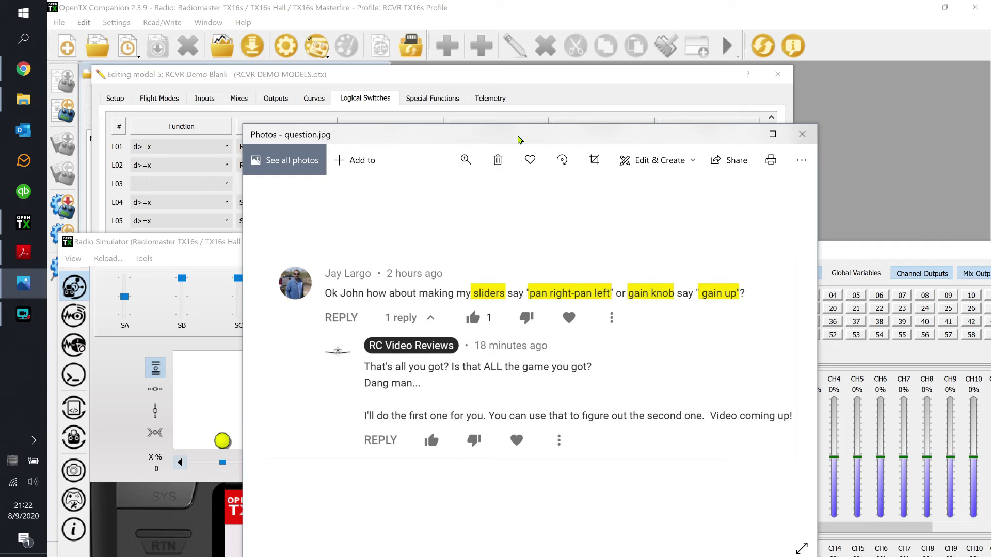